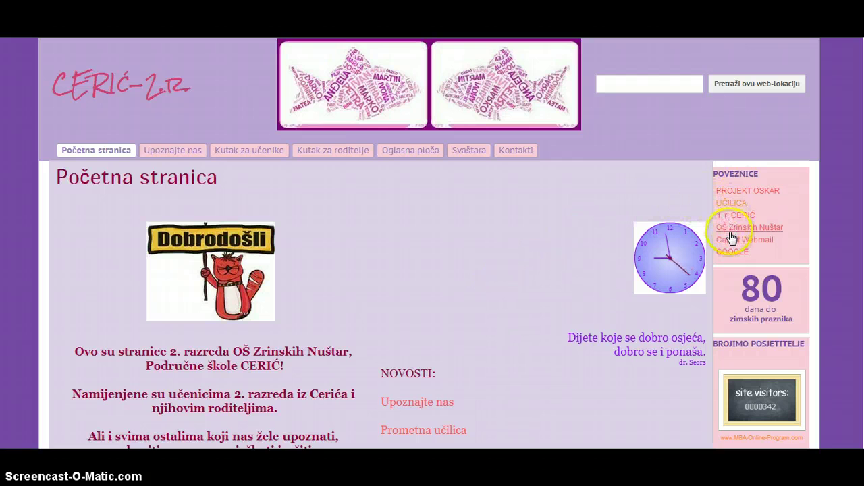
Follow the CARNet Webmail link in the class site's Poveznice sidebar
left_click(731, 245)
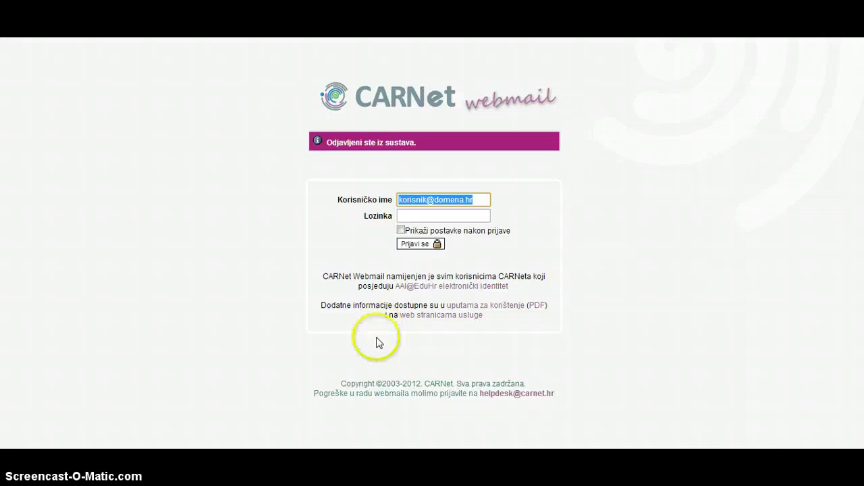
Log in to CARNet Webmail with the saved account picked from the username suggestions
key("alt+Tab")
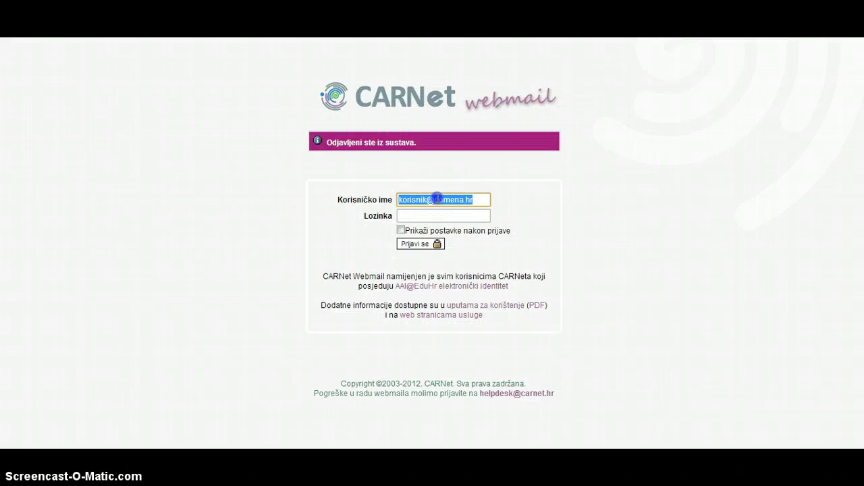
left_click(437, 199)
left_click_drag(480, 197, 393, 205)
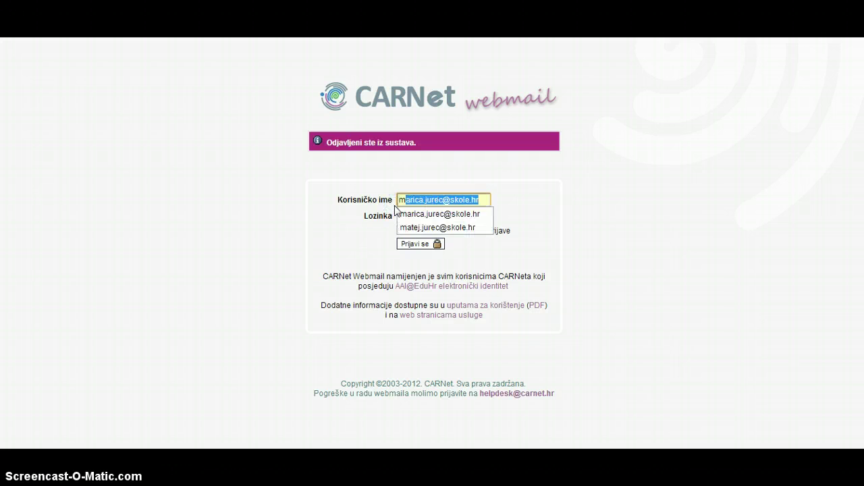
key("Down")
left_click(419, 228)
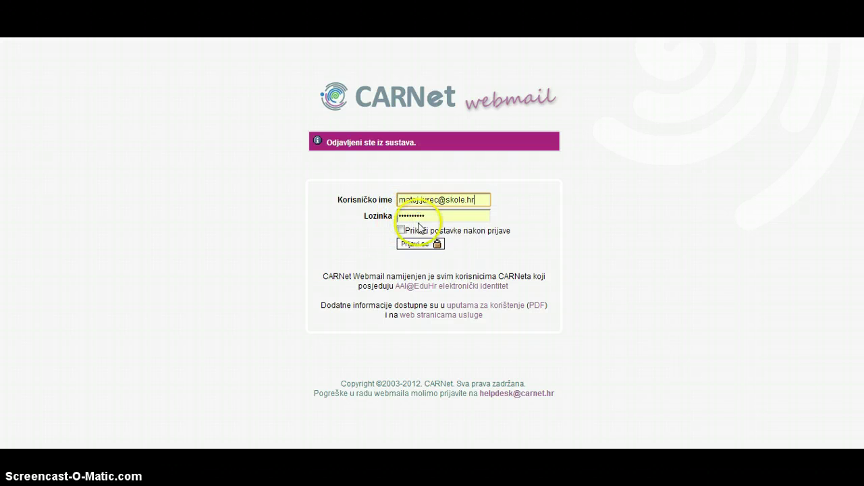
left_click(419, 246)
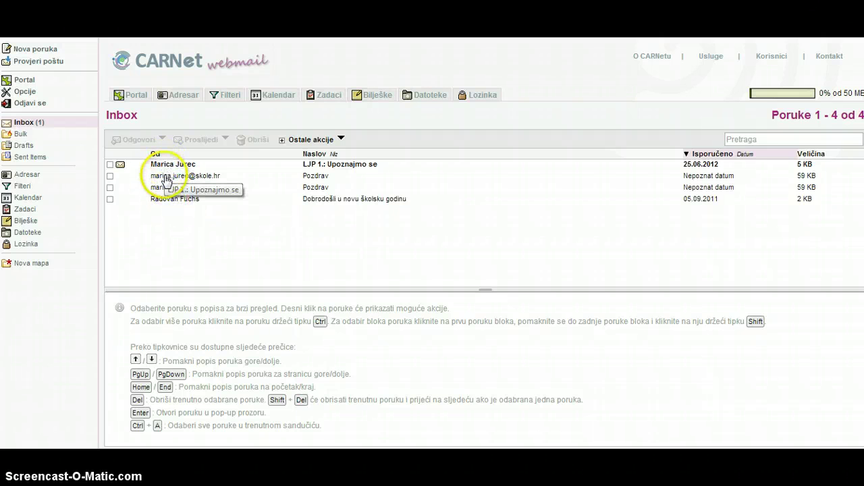
Preview the back-to-school welcome message, then the Pozdrav messages, ending on the second one
left_click(167, 200)
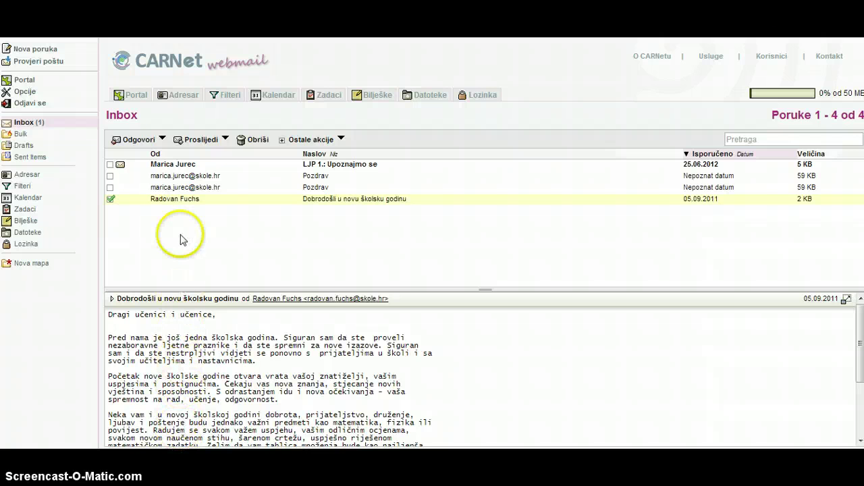
left_click(181, 189)
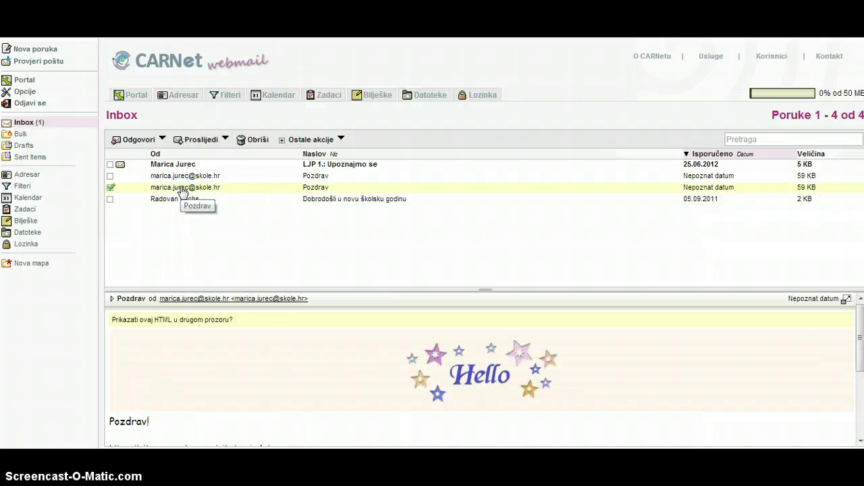
left_click(181, 177)
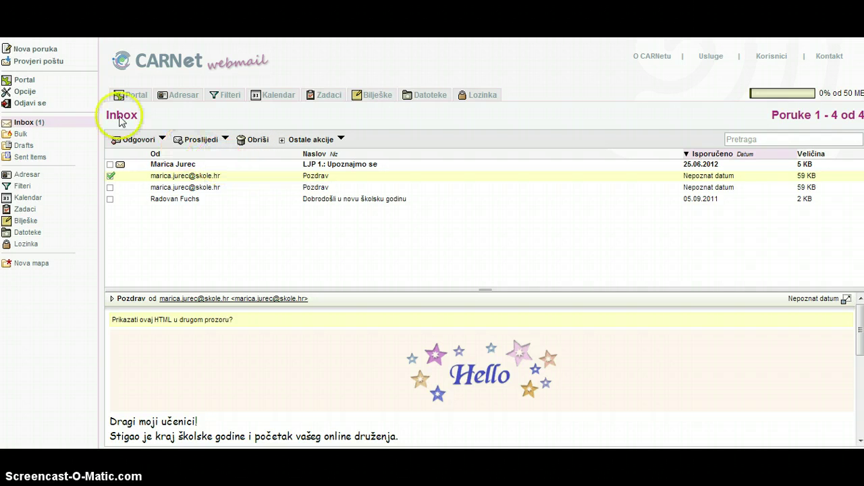
Start a new message to the suggested contact's address with the subject 'Pozdrav'
left_click(46, 54)
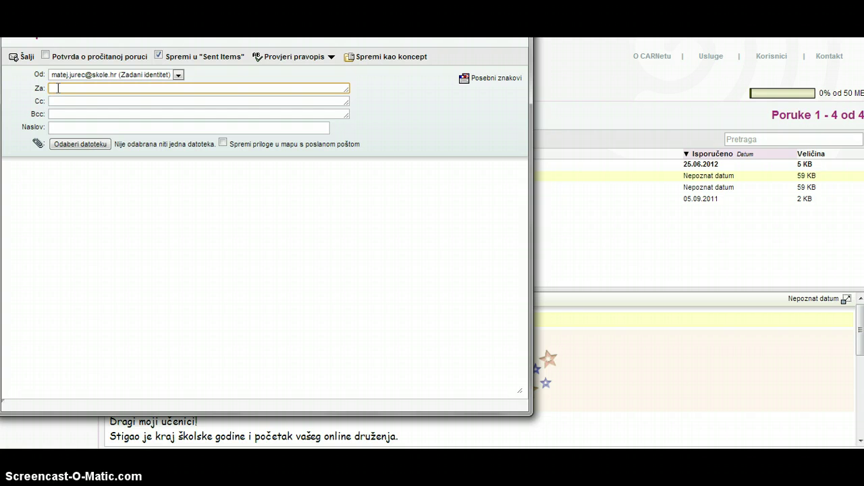
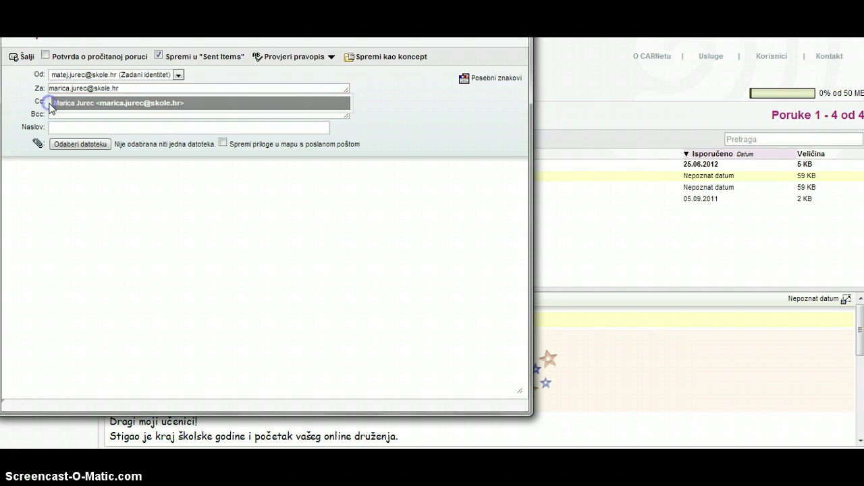
left_click(51, 103)
left_click(55, 101)
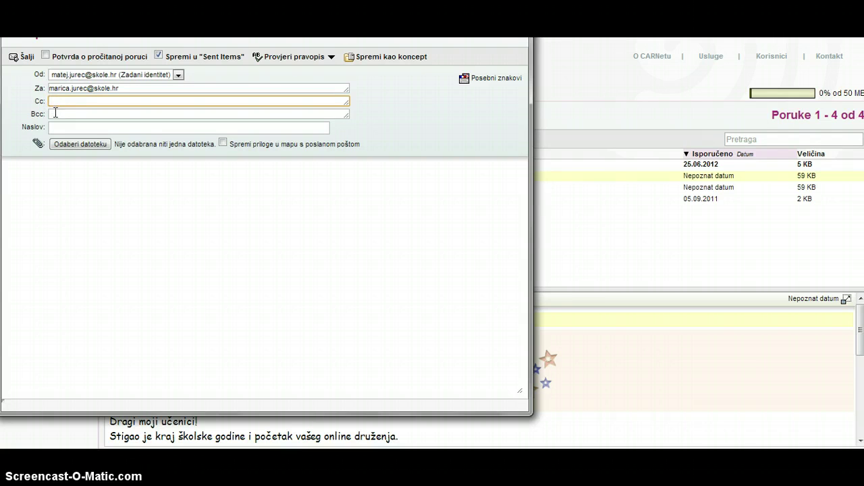
left_click(55, 113)
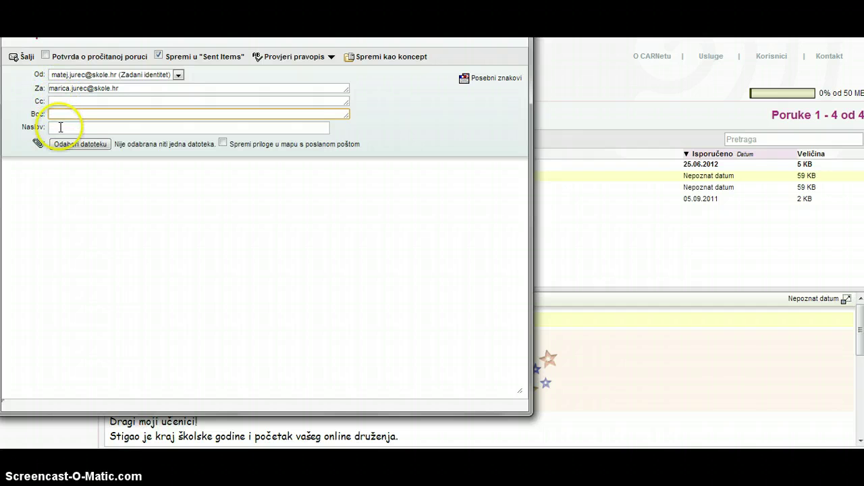
left_click(60, 127)
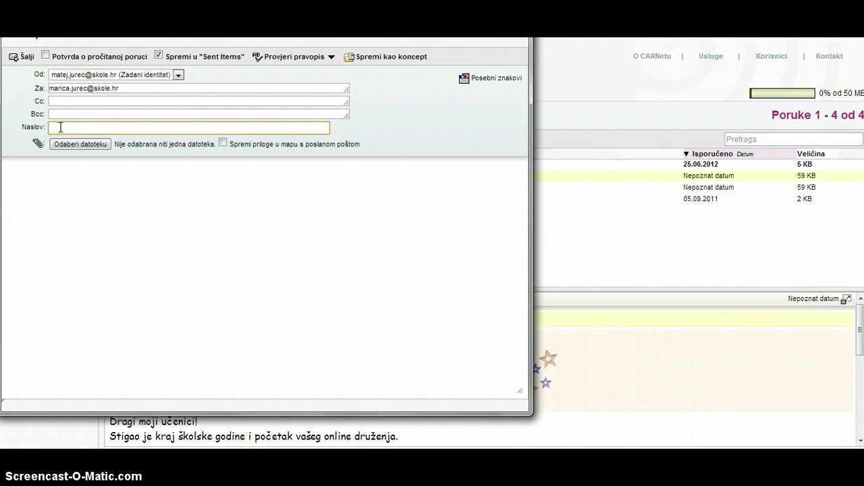
type("Pozdrav!")
Write the body 'Pozdrav!', 'Isprobavam slanje maila.' and a 'Pozdrav!' sign-off with the sender's name
left_click(43, 172)
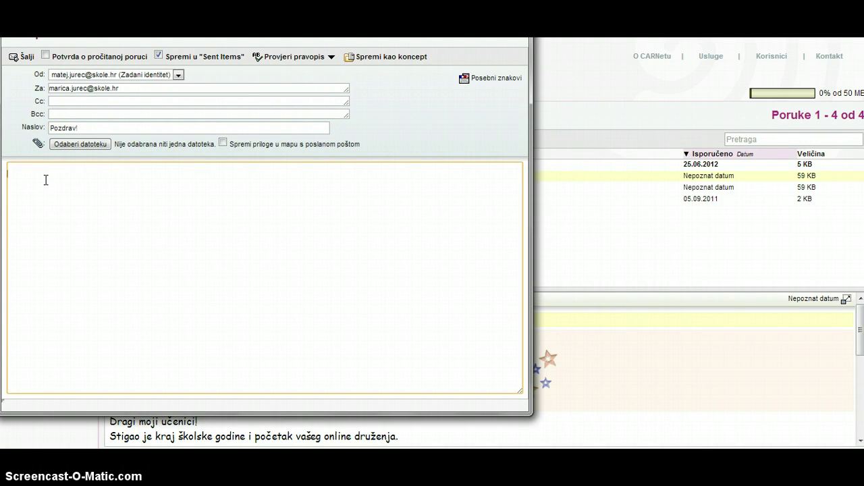
type("Pozdrav!")
key("Return")
type("Isprobavam slanje maila.")
key("Return")
type("Pozdrac")
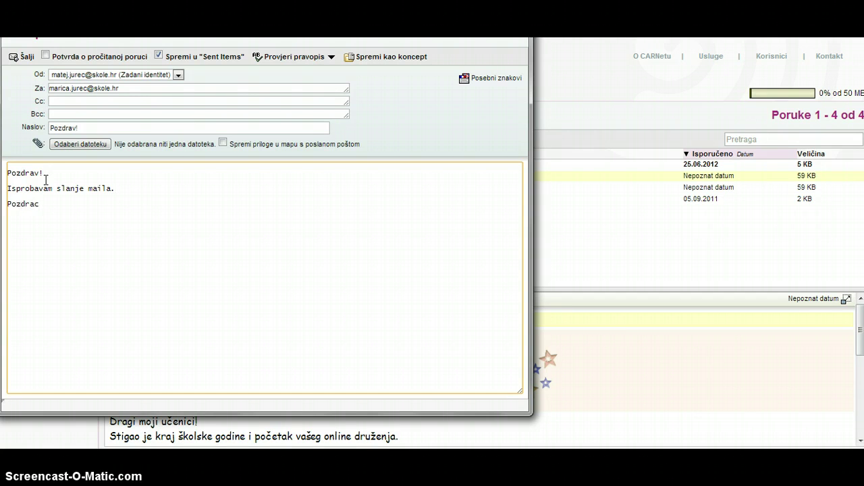
key("BackSpace")
type("v! ")
type("Marica")
Request a read receipt and send the message
left_click(112, 127)
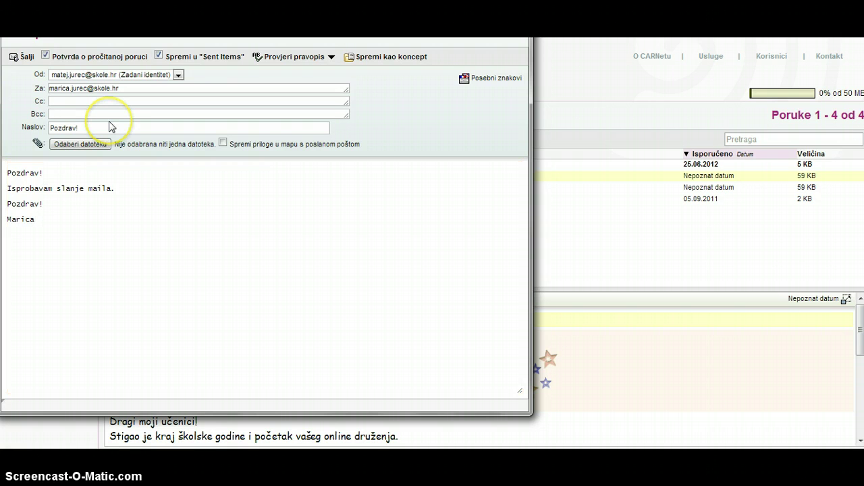
left_click(27, 59)
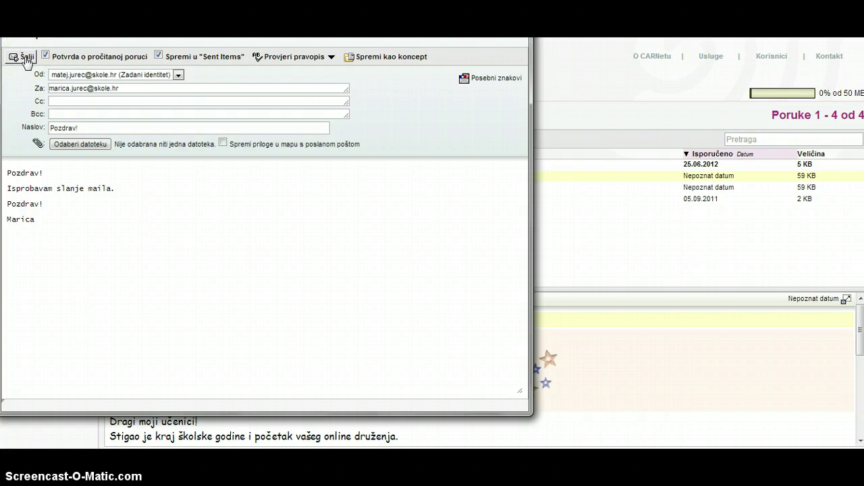
left_click(32, 59)
Send the Pozdrav! message without a read receipt and check it in Sent Items
left_click(45, 56)
left_click(22, 57)
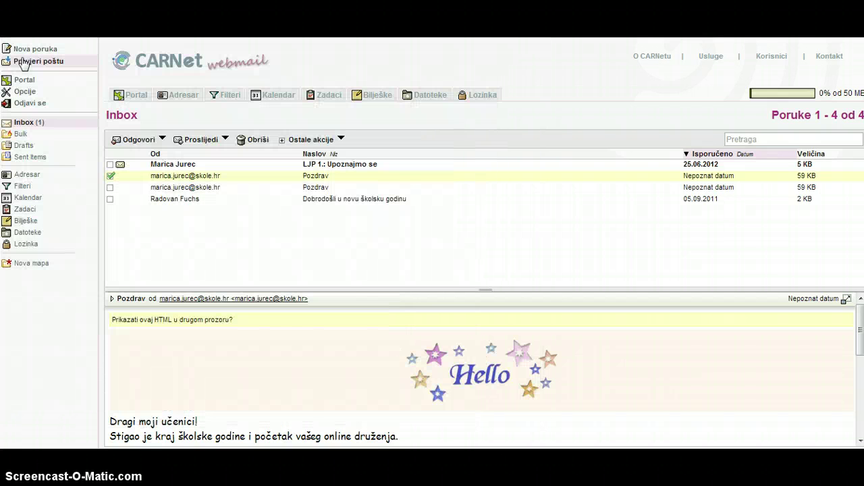
left_click(39, 98)
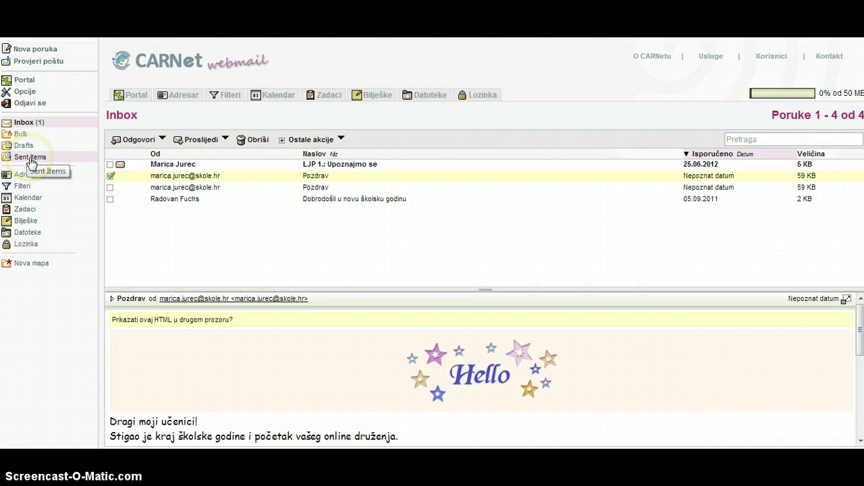
left_click(30, 163)
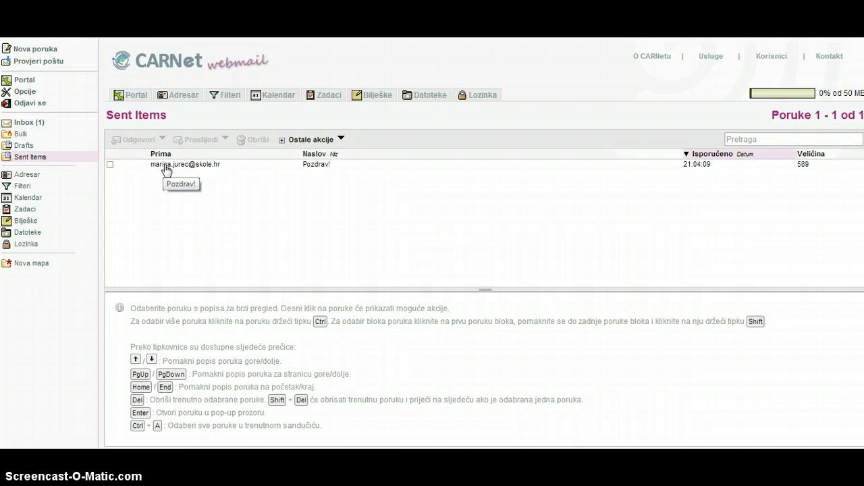
left_click(144, 170)
left_click(120, 179)
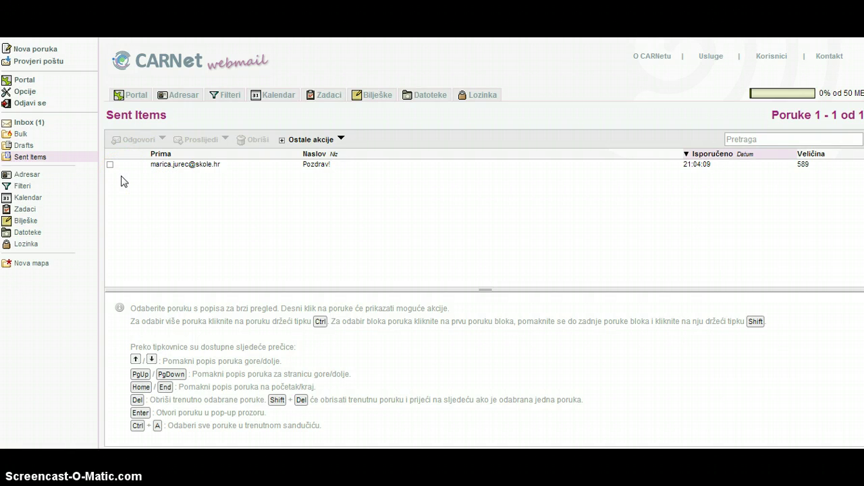
Open the Lozinka page to change the HUSO LDAP password
left_click(27, 245)
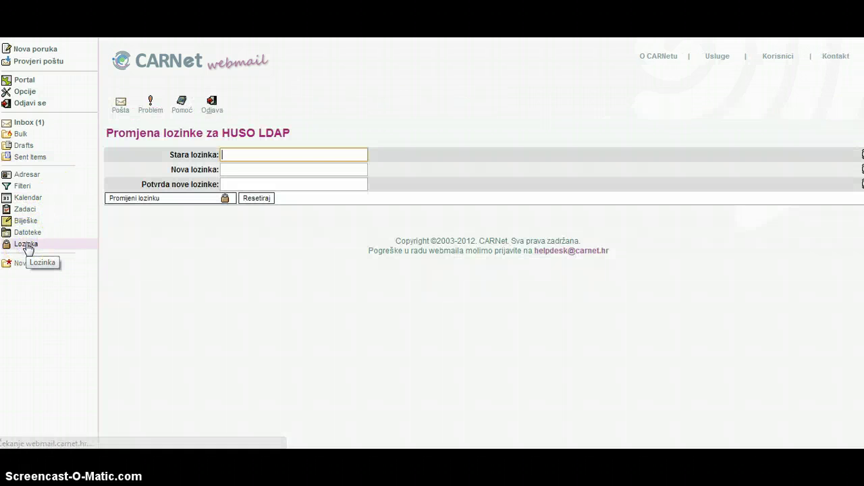